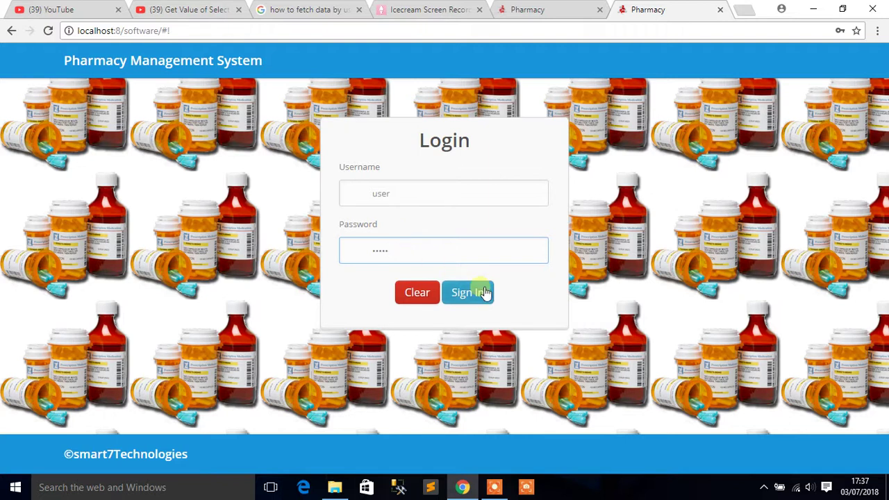
Sign in with the filled-in credentials and dismiss the welcome notification on the dashboard.
left_click(486, 294)
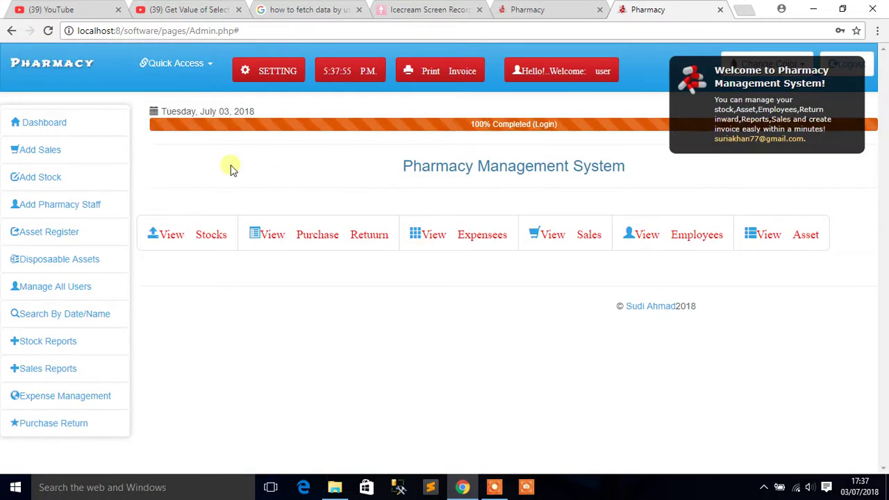
left_click(49, 130)
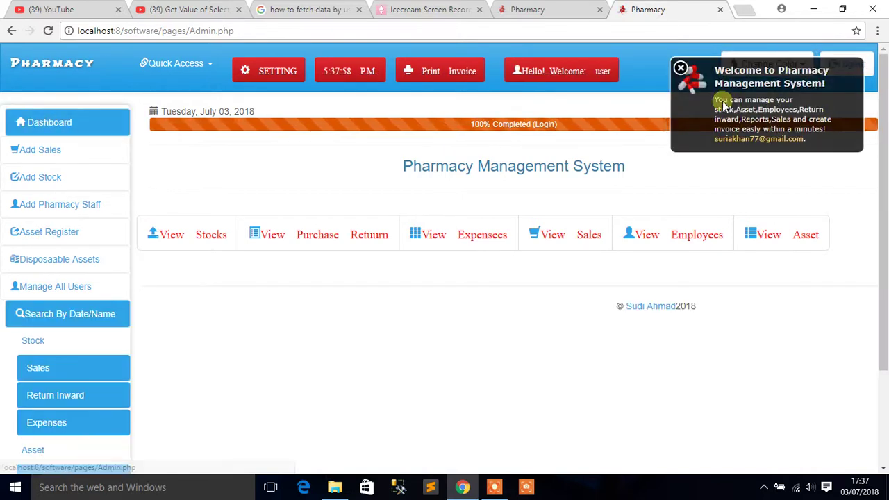
left_click(681, 70)
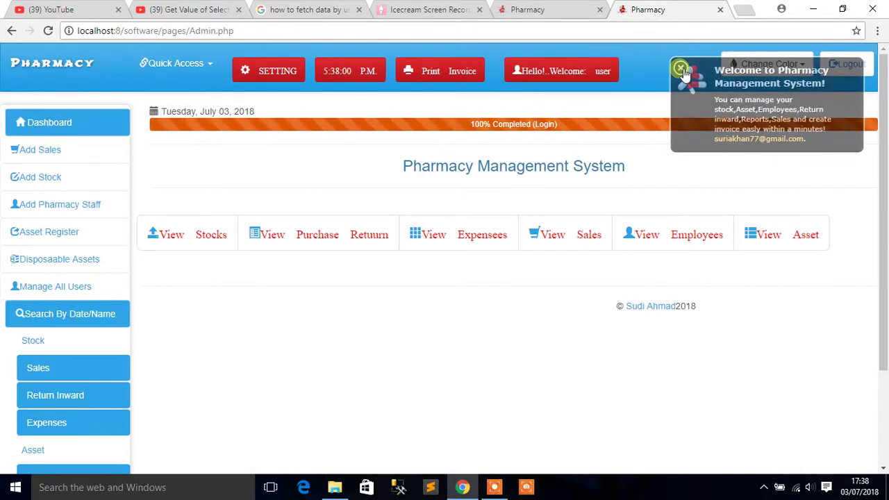
Add the mseto22 drug priced at 800 to the sales cart with a quantity of 4.
left_click(48, 154)
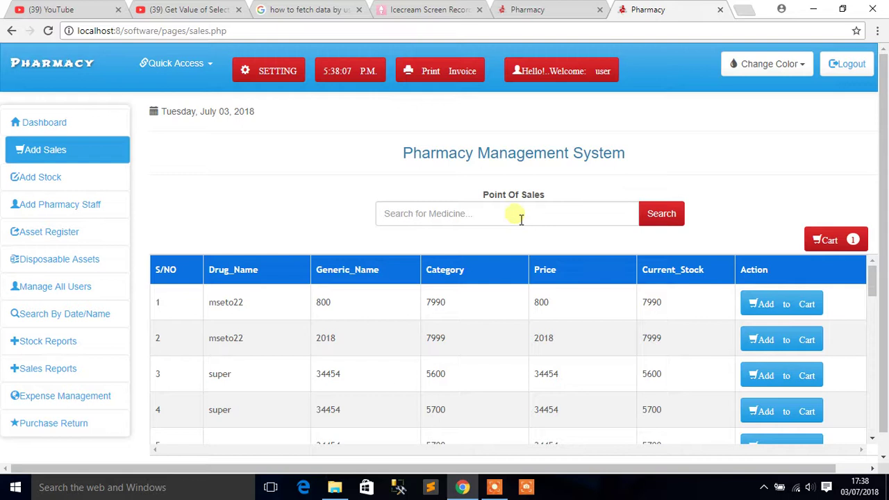
left_click(774, 304)
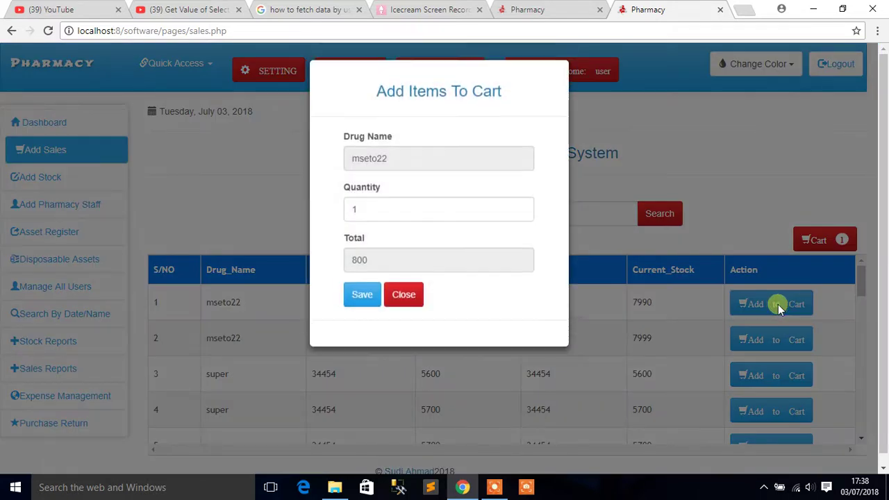
left_click(388, 214)
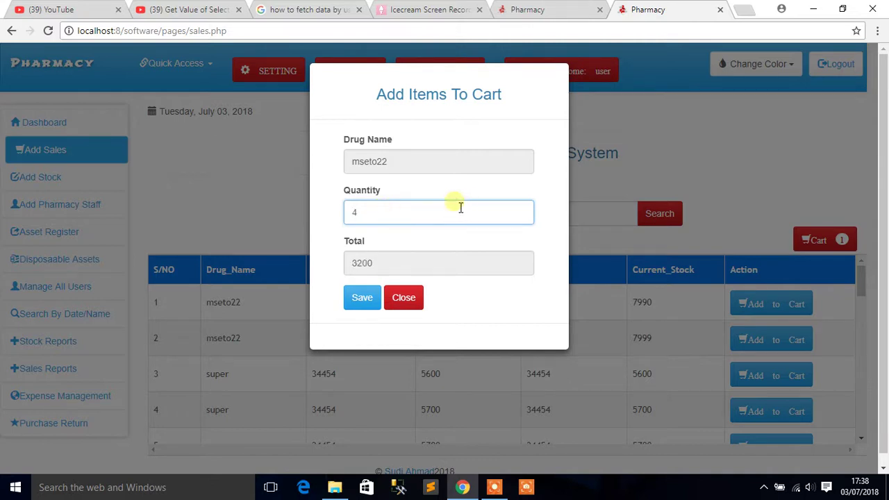
left_click(357, 297)
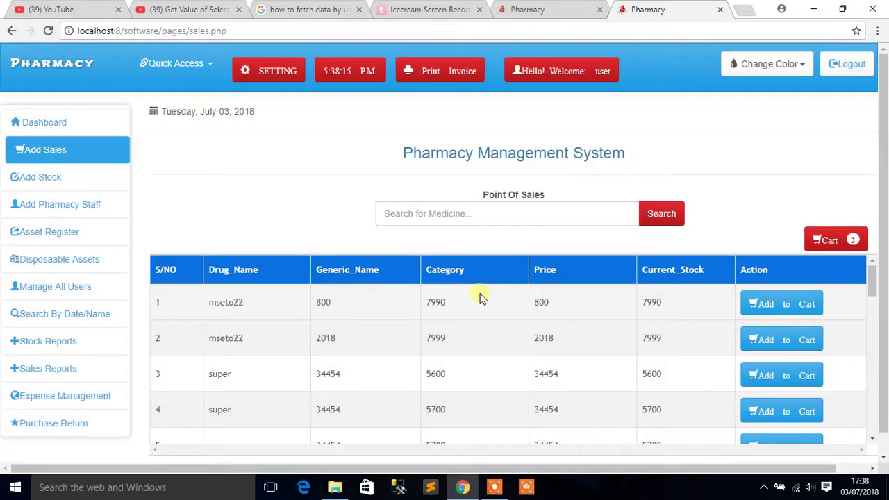
Try to generate a printable receipt from the cart's sales details, then return to the point of sales page.
left_click(849, 240)
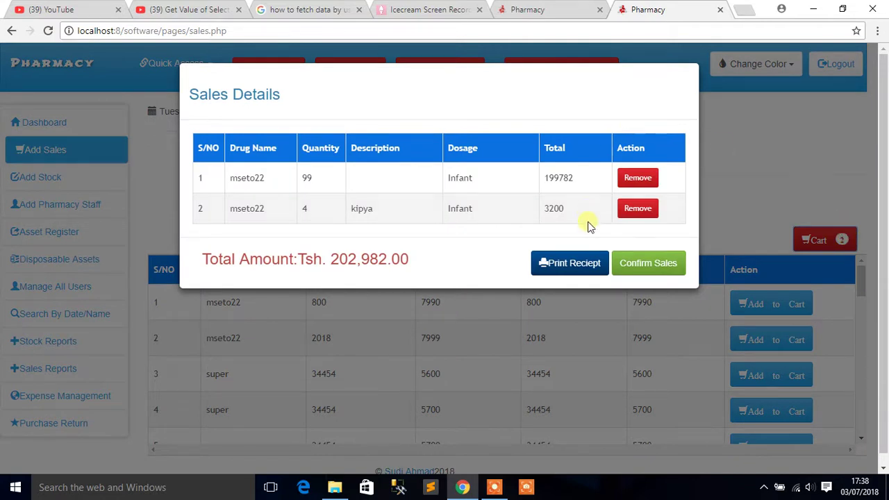
left_click(563, 264)
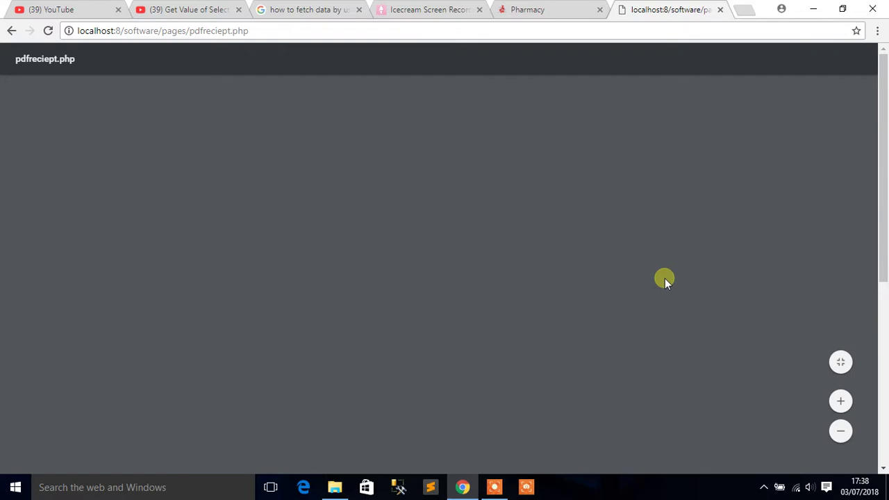
left_click(49, 32)
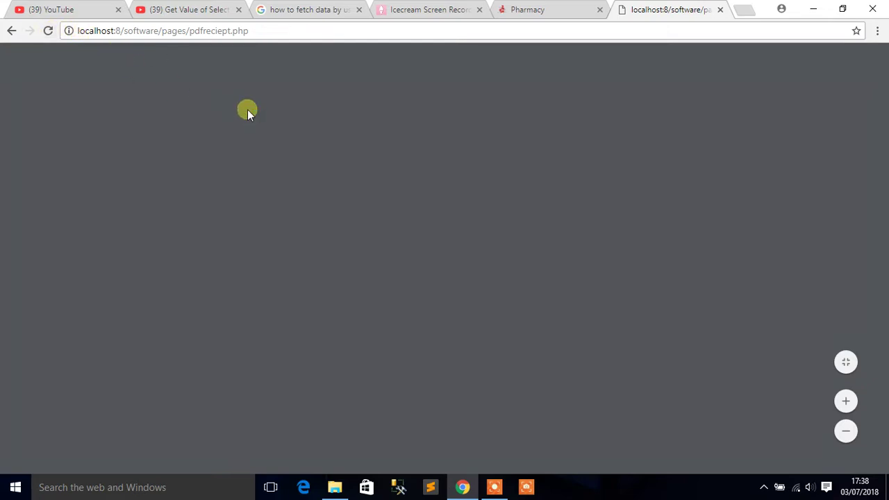
left_click(11, 31)
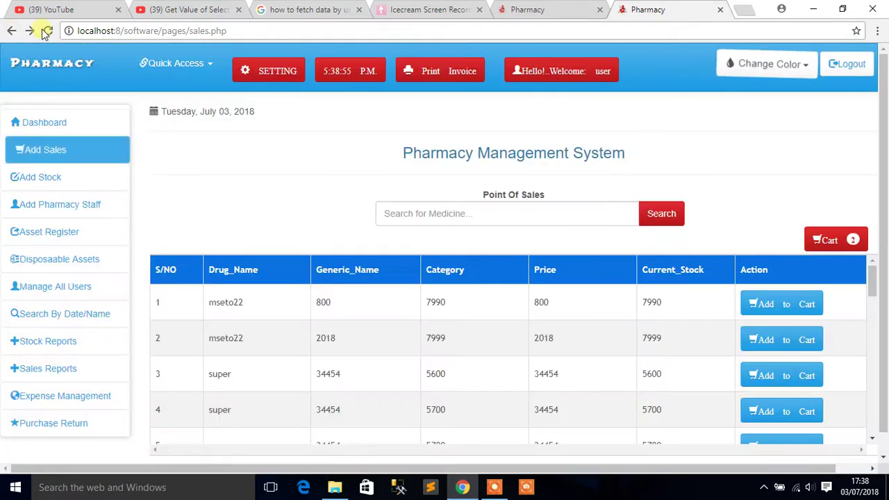
View the printable customer sales receipt for the cart and return to the point of sales page.
left_click(837, 241)
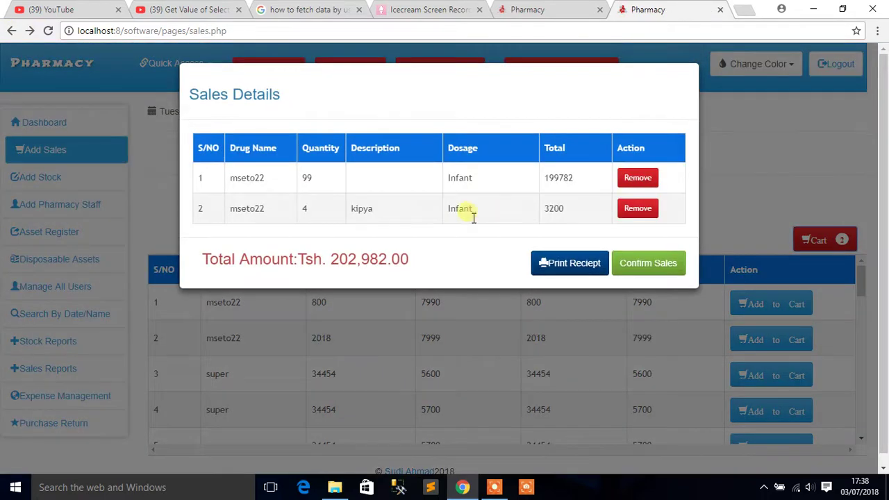
left_click(556, 265)
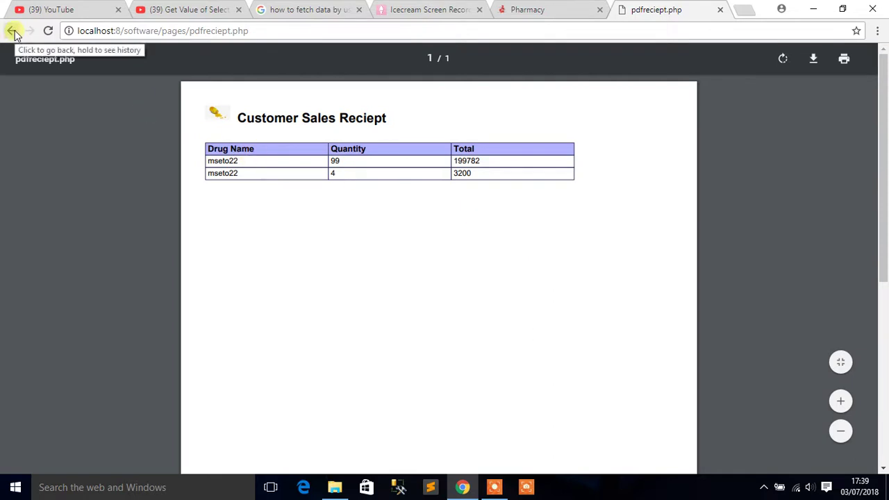
left_click(12, 31)
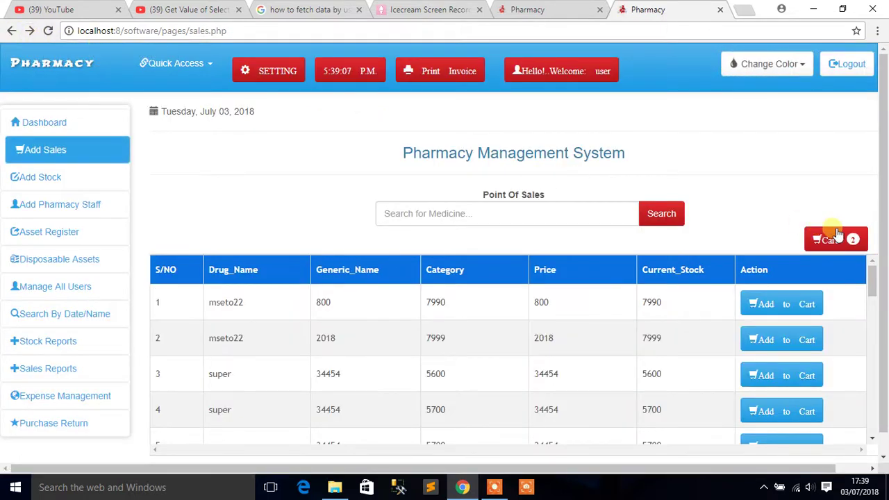
Remove the mseto22 item with quantity 99 from the cart and confirm the sale of the remaining item.
left_click(836, 238)
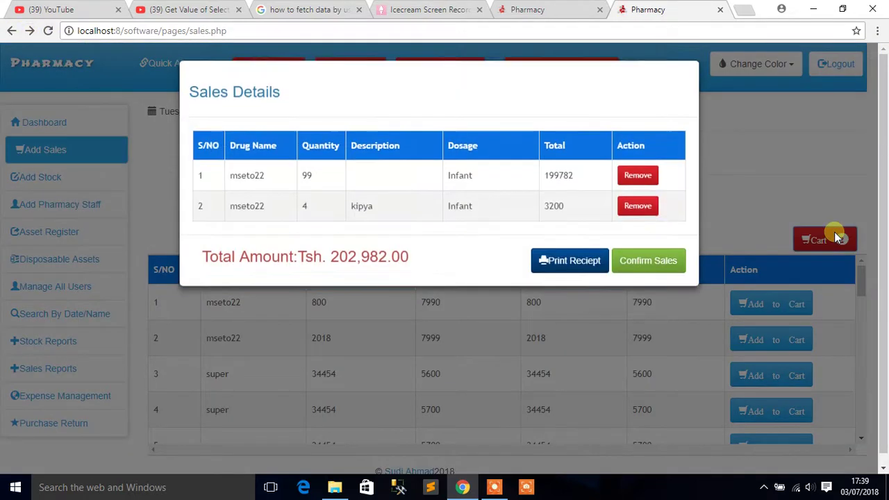
left_click(637, 179)
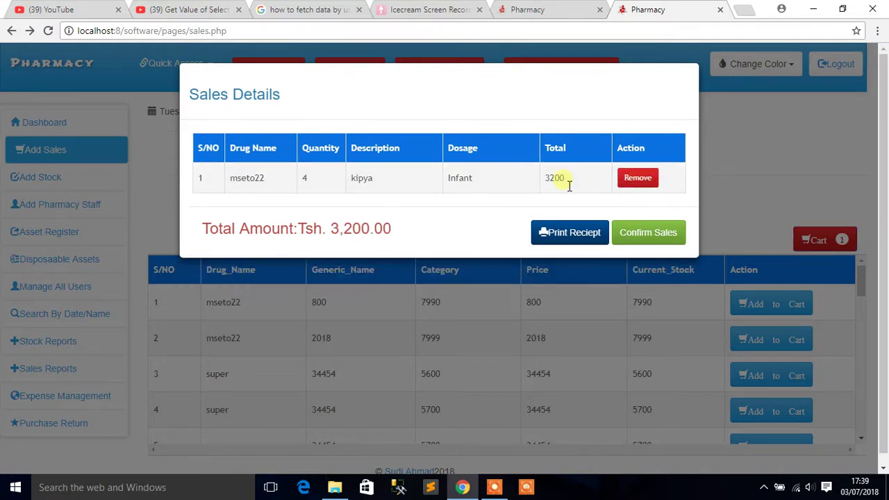
left_click(645, 236)
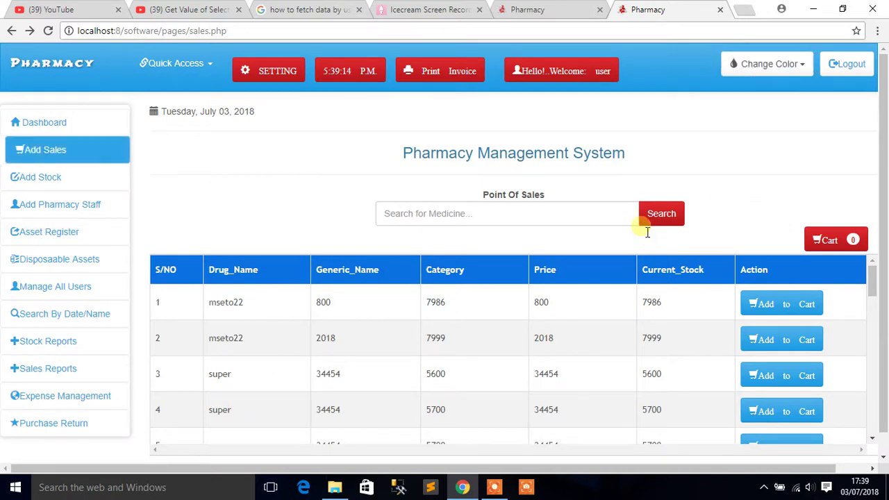
Examine the stock entry form, collapse and expand it, close it and reload the page to restore it.
left_click(42, 179)
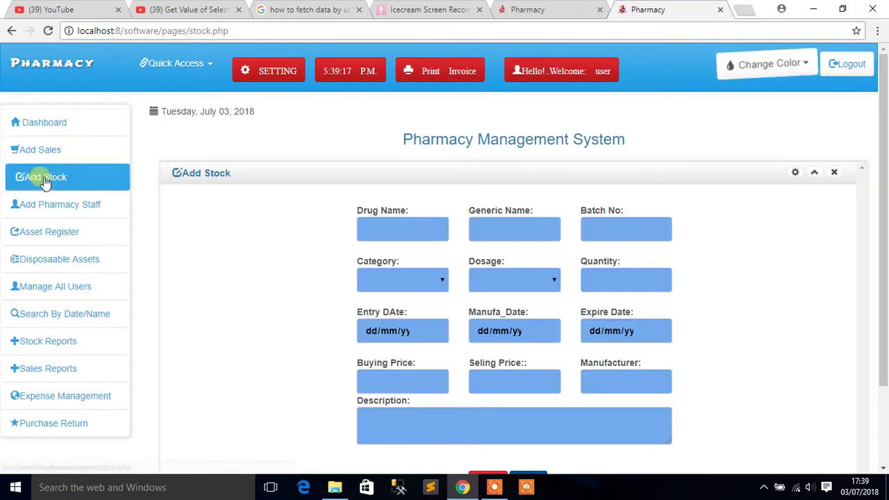
left_click_drag(884, 174, 879, 75)
left_click(814, 173)
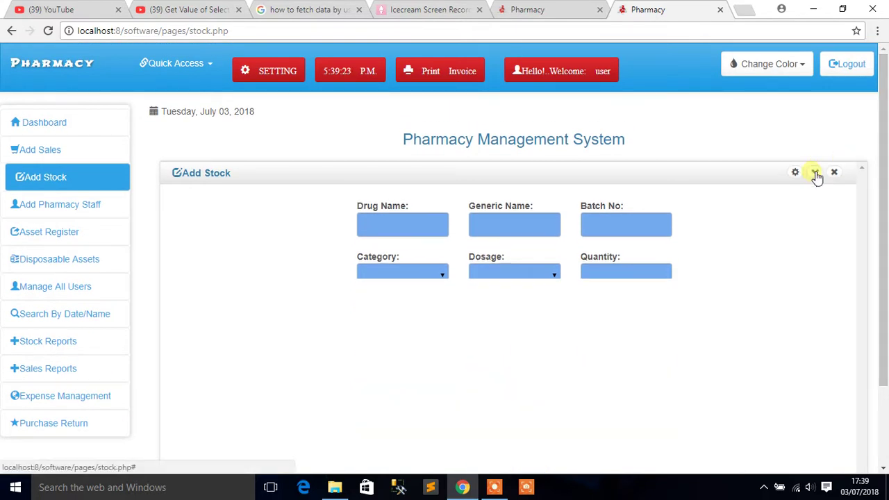
left_click(814, 173)
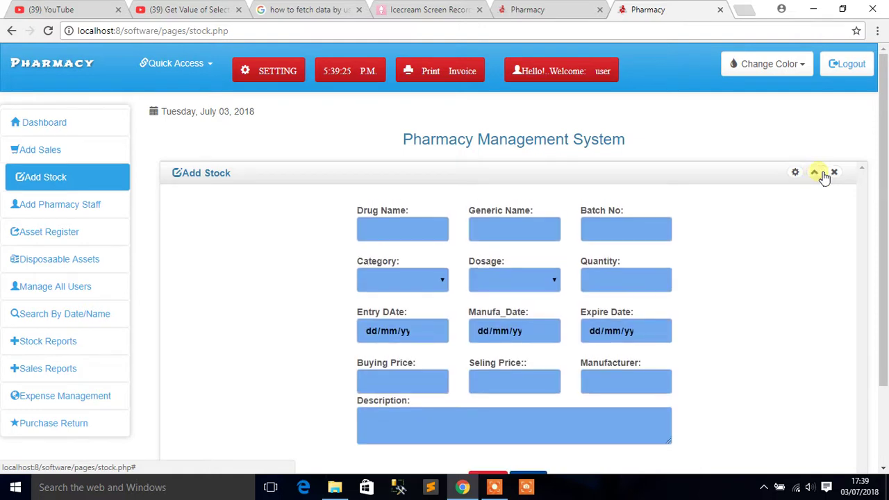
left_click(834, 173)
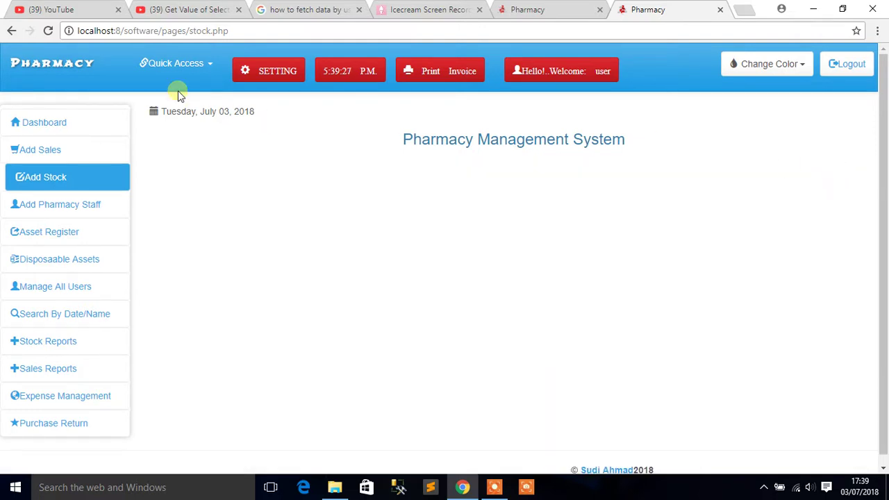
left_click(48, 32)
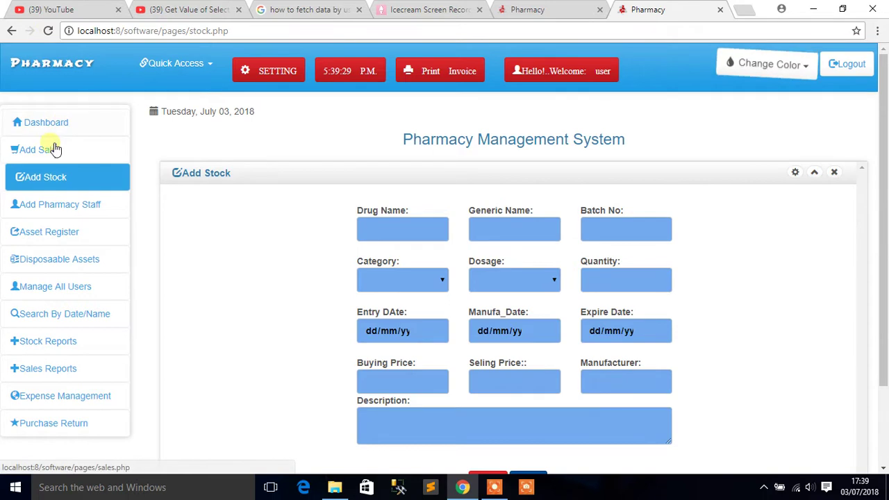
Examine the employee registration form for pharmacy staff, collapse and expand it, and close it.
left_click(52, 205)
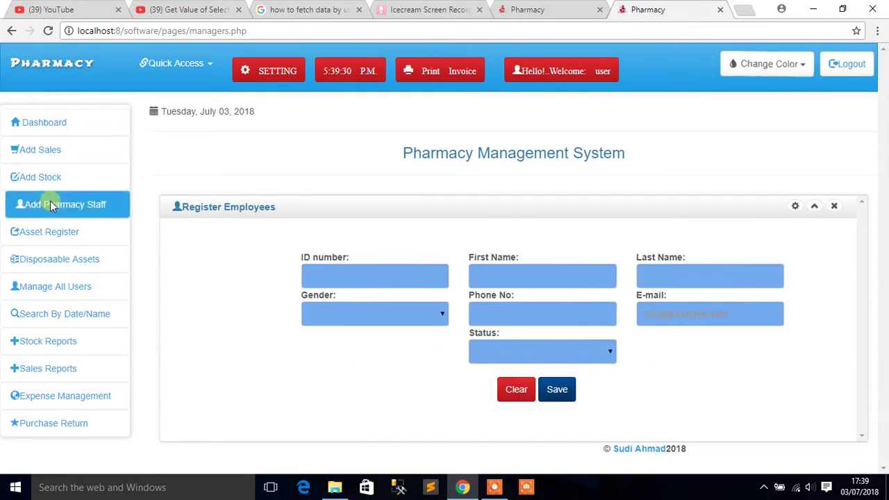
left_click(815, 207)
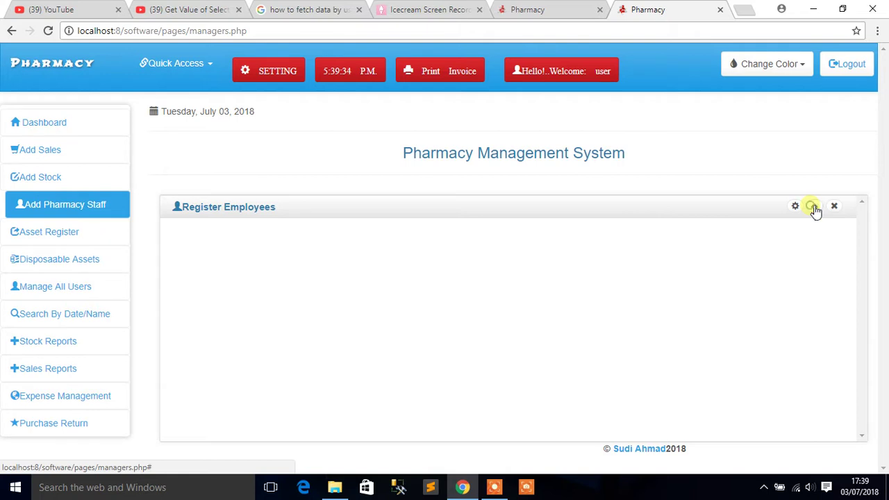
left_click(815, 207)
left_click(836, 208)
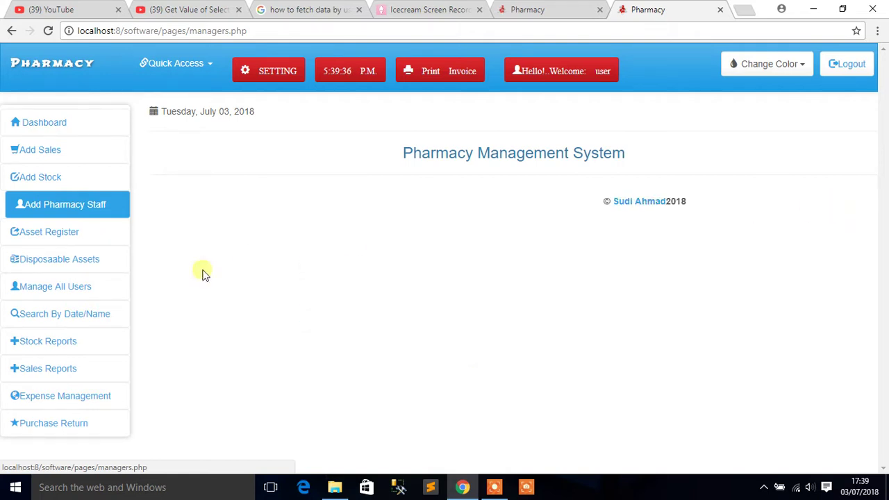
View the asset recording form and the list of disposable assets.
left_click(49, 238)
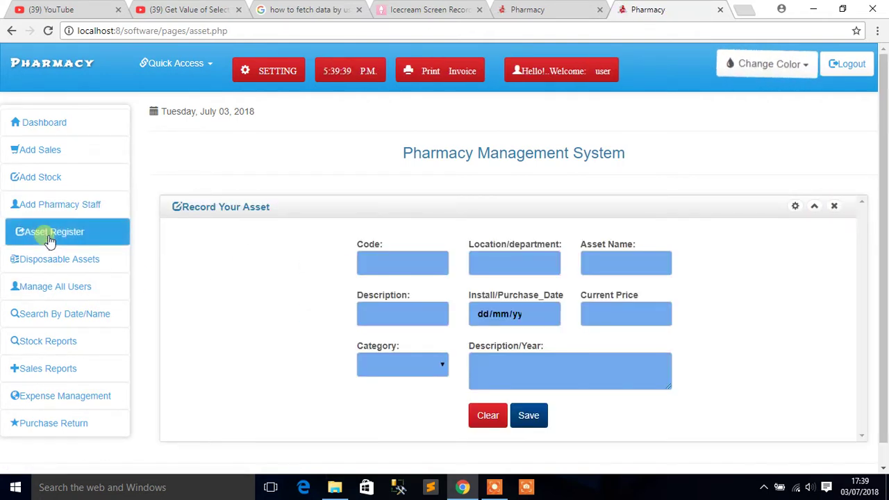
left_click(57, 263)
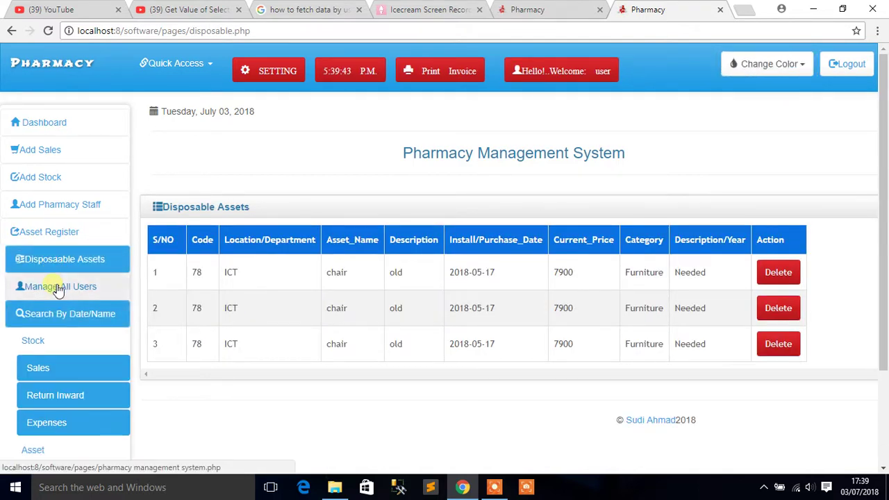
Open the form for adding users in user management, then collapse and close it.
left_click(57, 288)
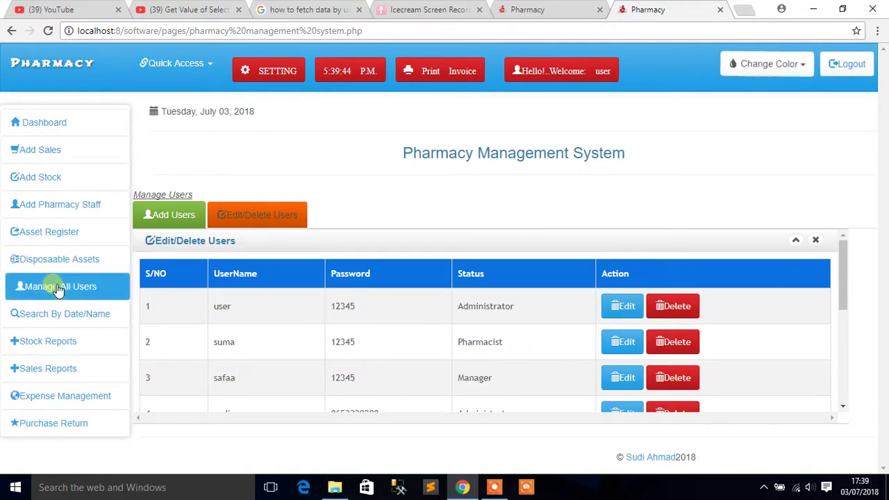
left_click(148, 216)
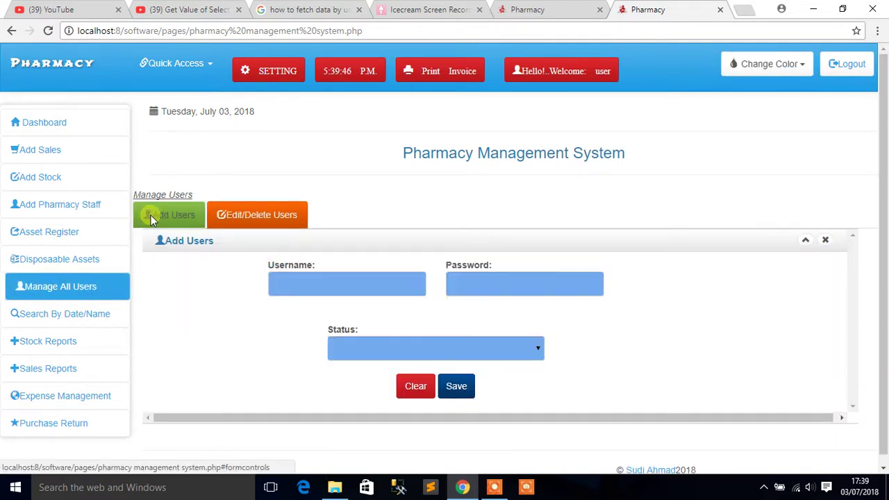
left_click(808, 241)
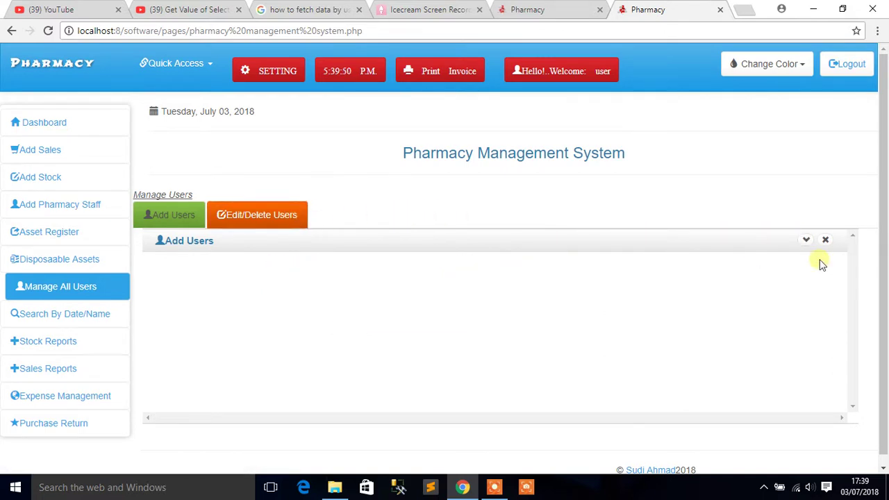
left_click(826, 240)
Replace the account password of the fourth user, an Administrator, in the list of existing users and save the changes.
left_click(268, 217)
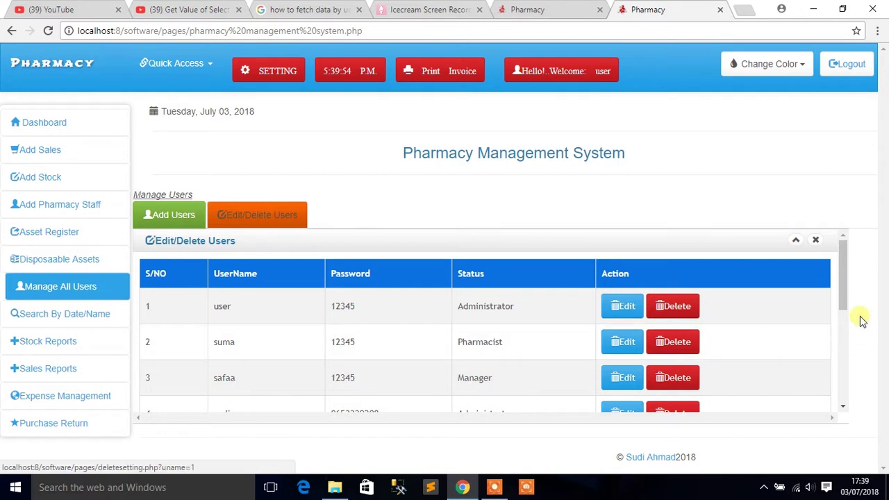
left_click_drag(842, 273, 846, 318)
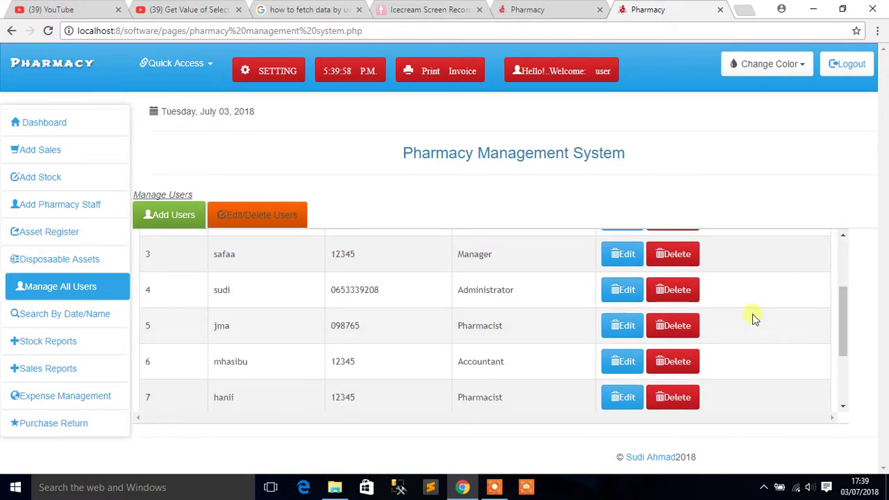
left_click(624, 290)
left_click(415, 182)
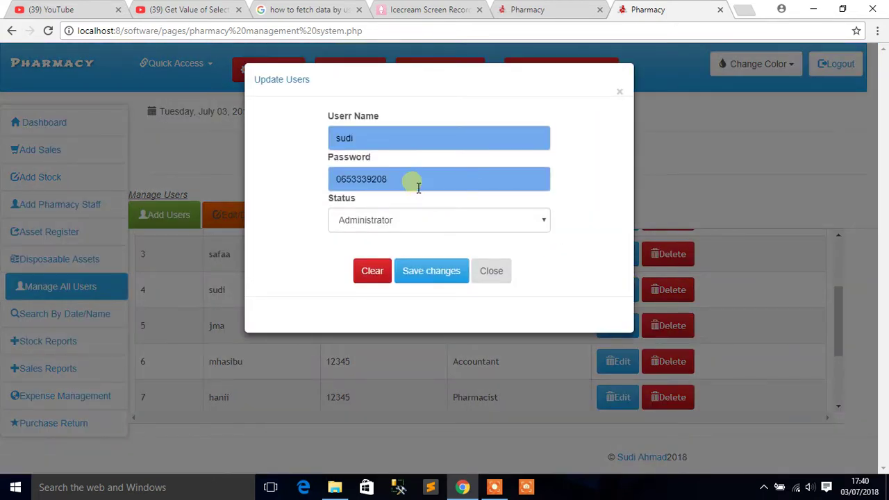
left_click_drag(419, 186, 362, 186)
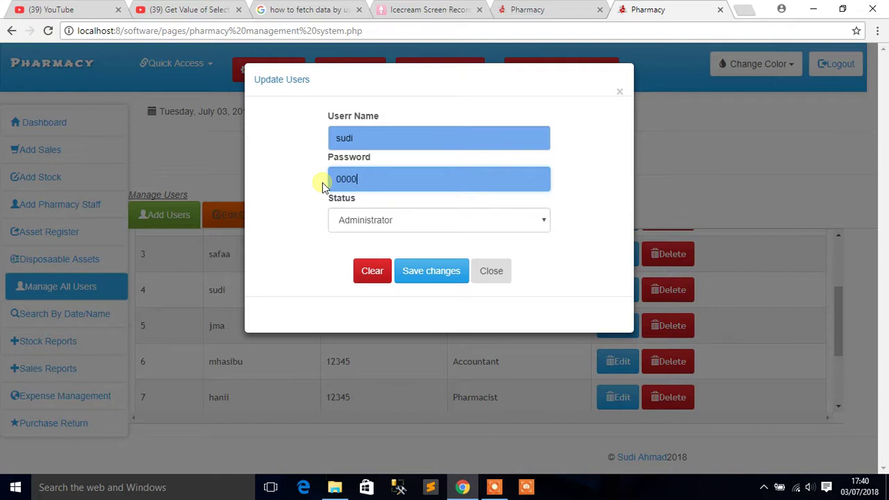
left_click(432, 271)
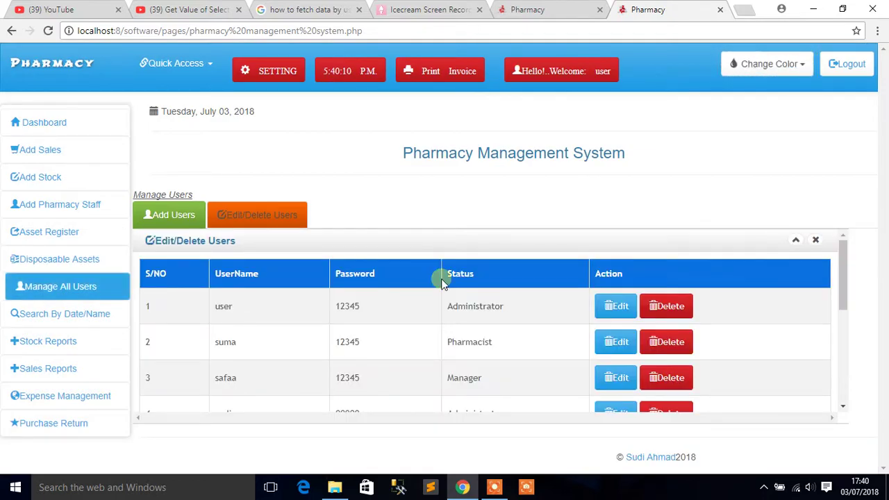
Check the fourth user's row in the list of existing users.
left_click_drag(840, 270, 843, 303)
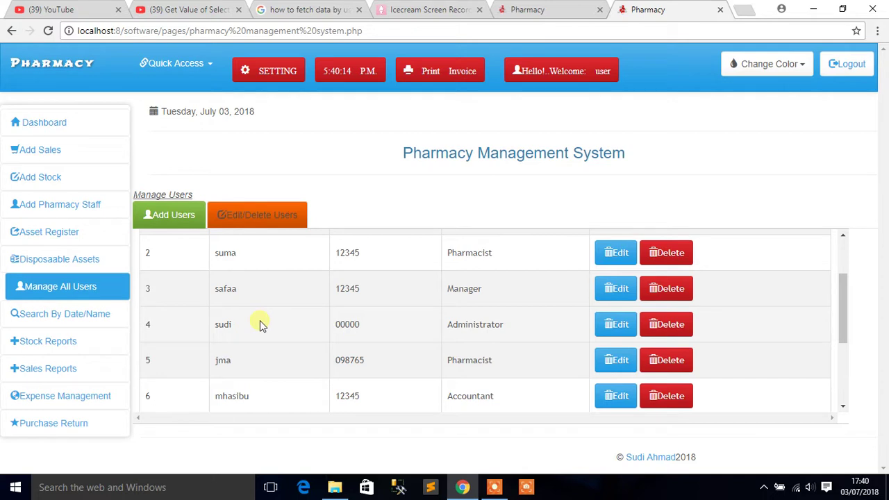
Open the stock search by date and set its start date to 02/01/2017.
left_click(63, 314)
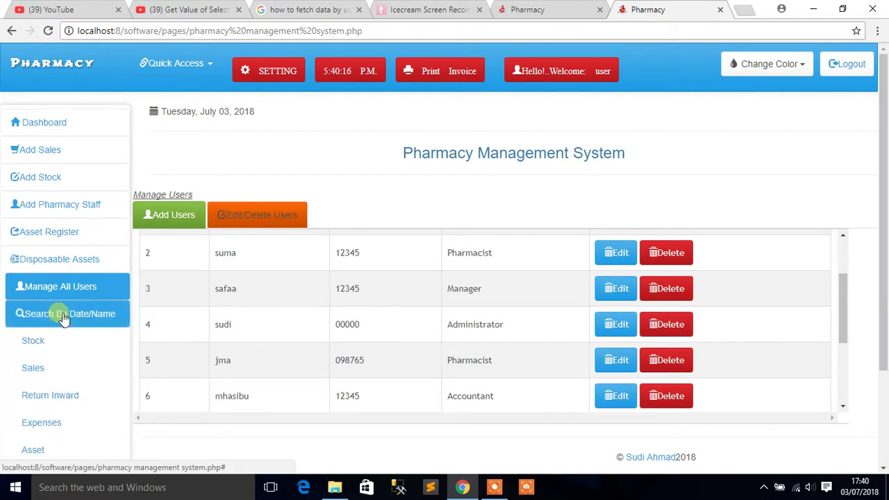
left_click(38, 341)
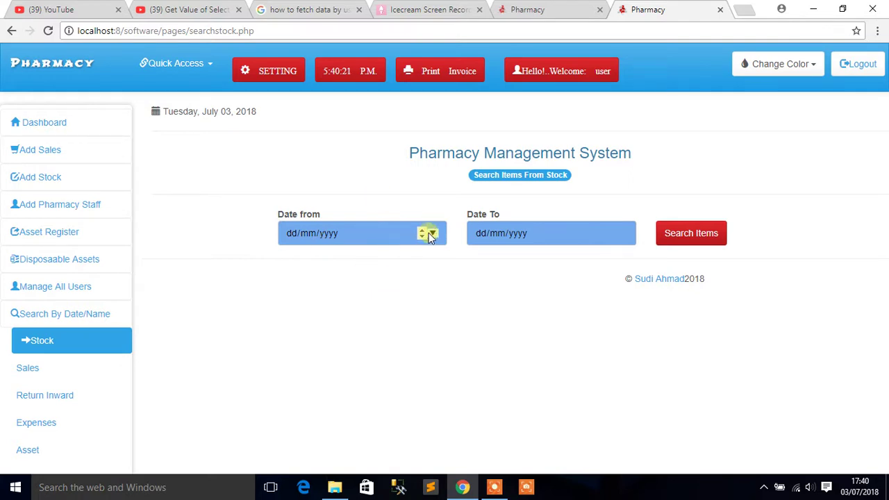
left_click(432, 234)
left_click(394, 261)
left_click(394, 261)
left_click(395, 261)
left_click(395, 261)
left_click(396, 261)
left_click(396, 261)
left_click(396, 262)
left_click(396, 262)
left_click(396, 261)
left_click(396, 261)
left_click(396, 261)
left_click(396, 262)
left_click(396, 261)
left_click(396, 261)
left_click(396, 261)
left_click(396, 262)
left_click(299, 312)
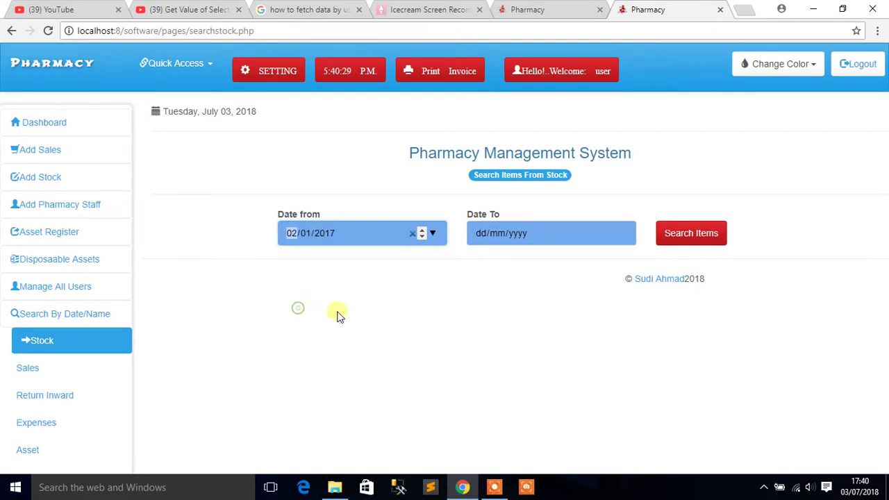
Set the end date to 01/07/2018 and search the stock items in that range.
left_click(623, 233)
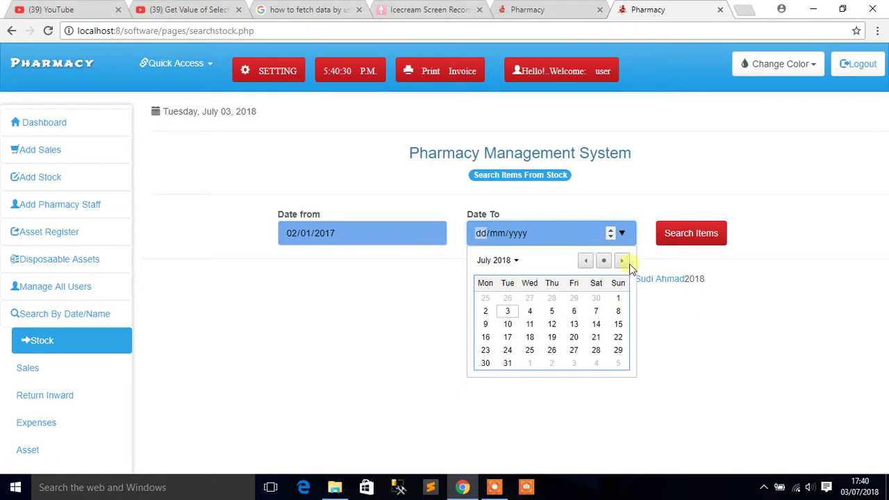
left_click(620, 298)
left_click(685, 232)
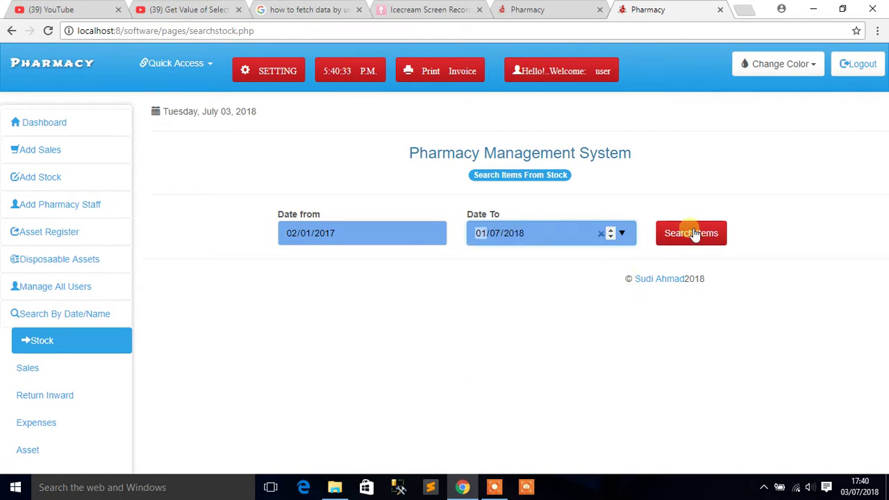
left_click(693, 237)
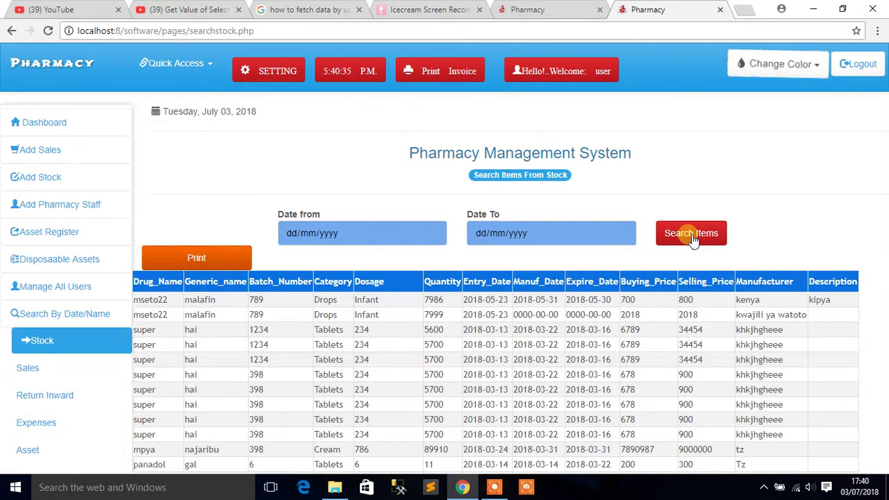
Generate the printable stock report from the search results, read it to the end, and return to the stock search page.
left_click(202, 259)
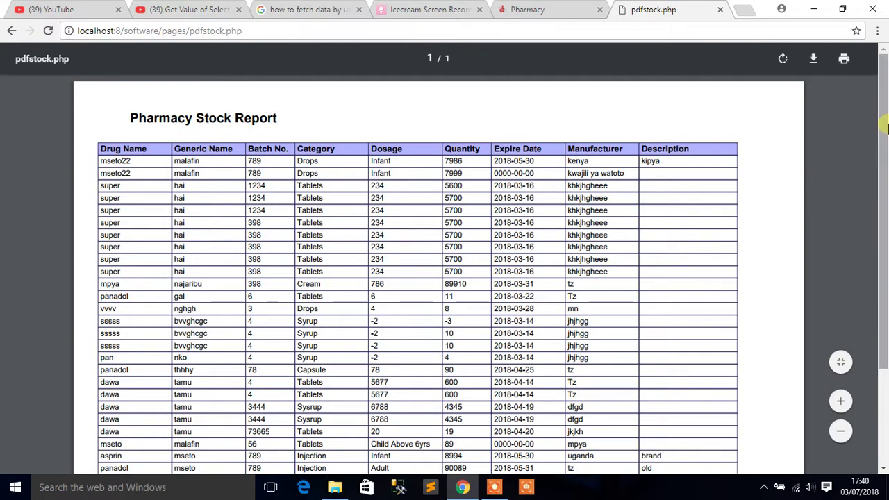
left_click_drag(887, 127, 887, 281)
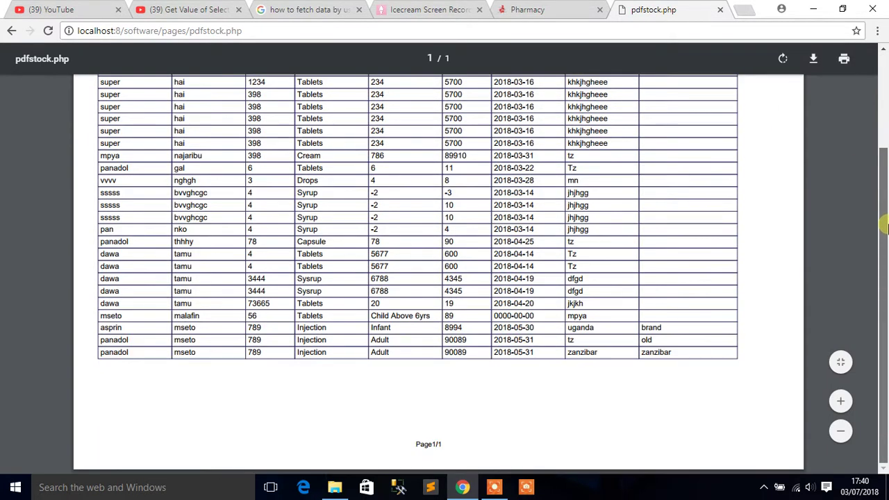
scroll(887, 240, "up", 2)
left_click(11, 31)
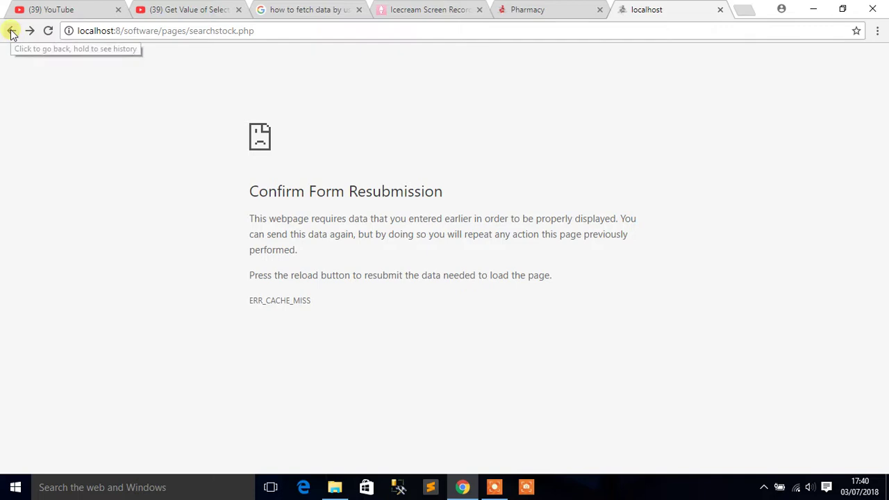
left_click(12, 33)
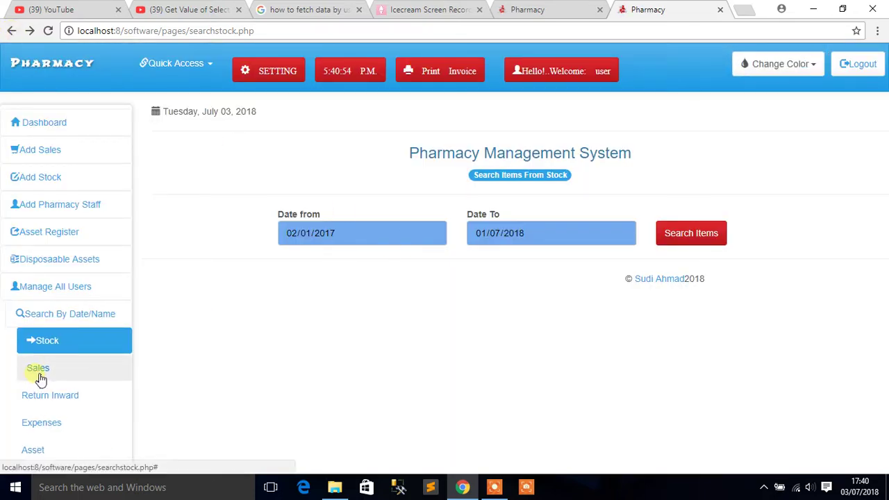
View the expenses register form and the return inward form for purchase returns.
left_click(32, 314)
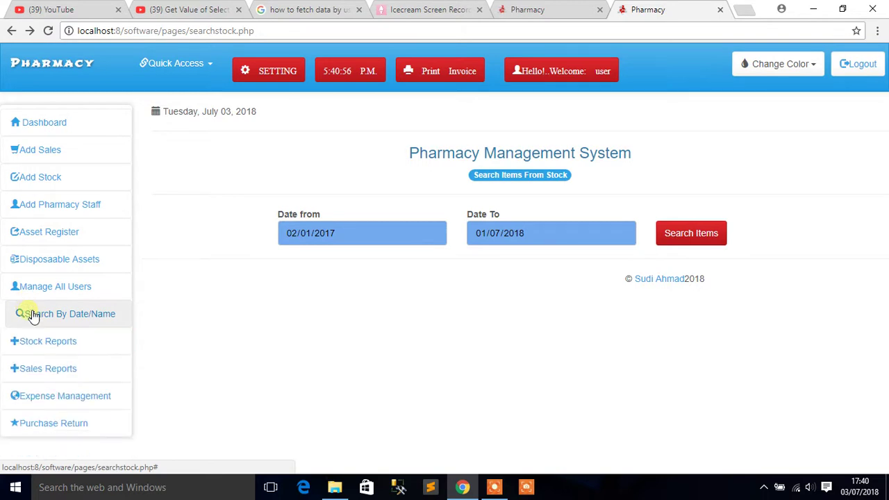
left_click(54, 396)
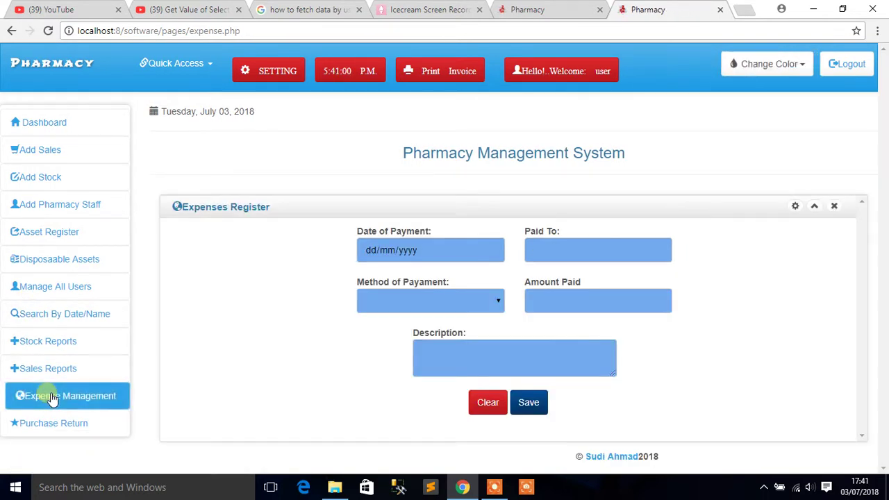
left_click(48, 424)
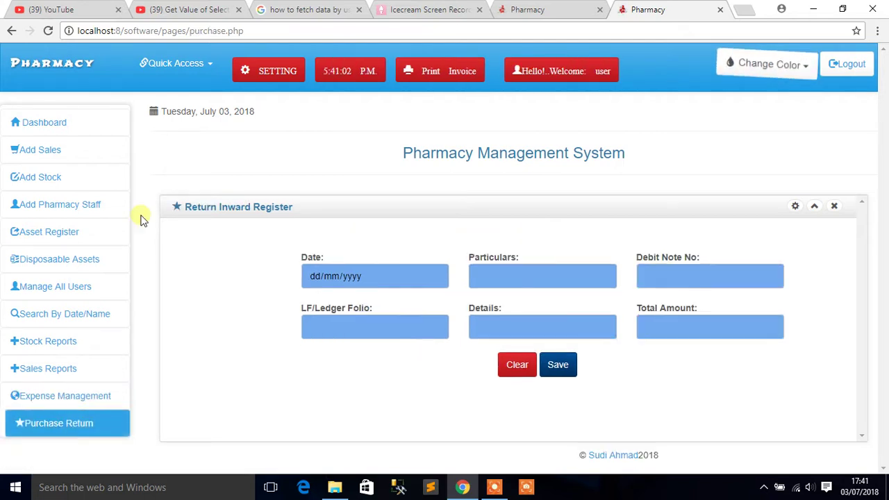
View the stock list from the dashboard, open its printable report, and return to the dashboard.
left_click(40, 122)
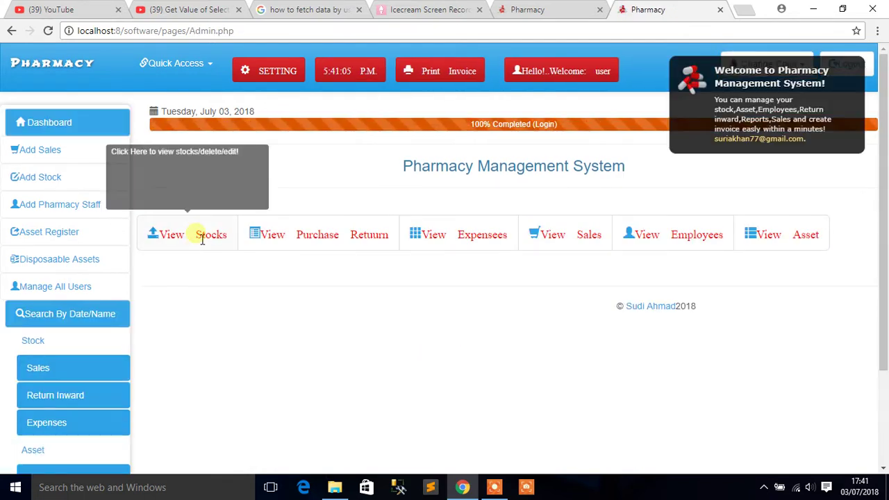
left_click(202, 235)
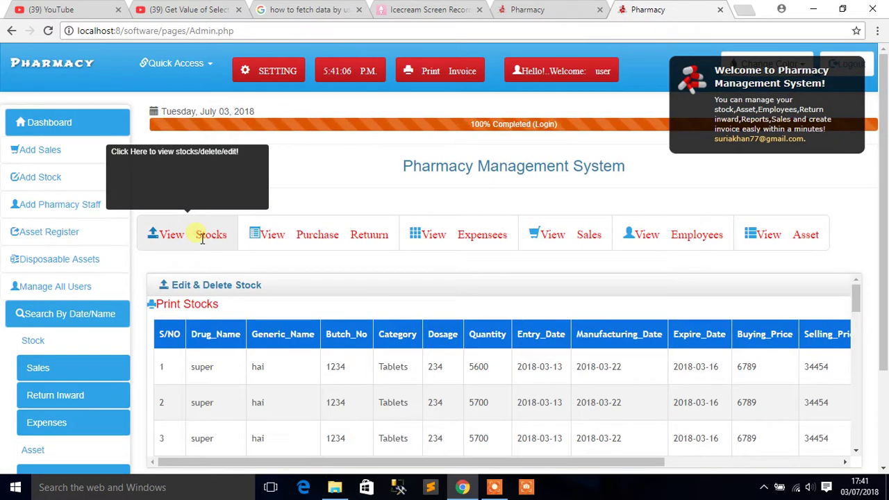
left_click(189, 304)
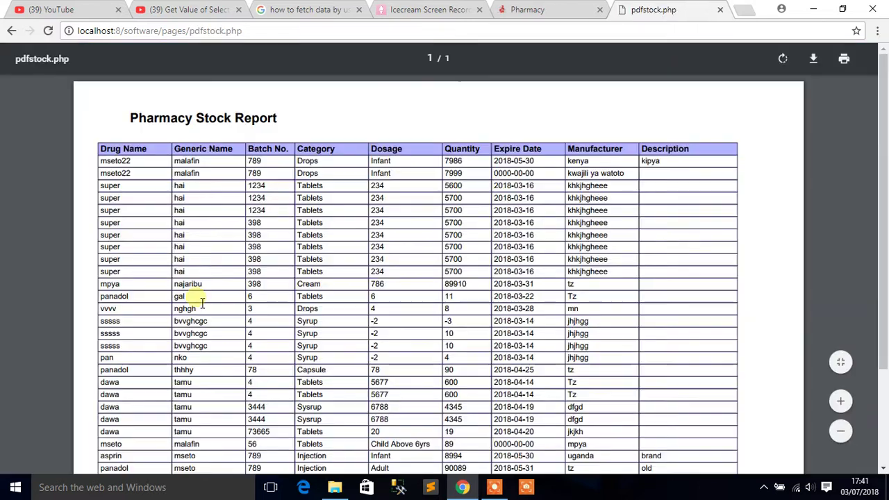
left_click(12, 32)
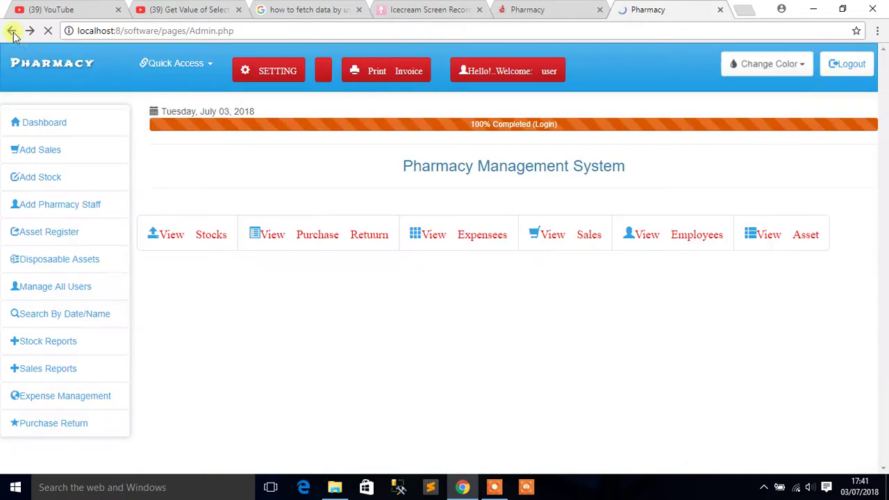
Examine the dashboard's record lists for purchase returns, expenses, sales, employees and assets.
left_click(290, 236)
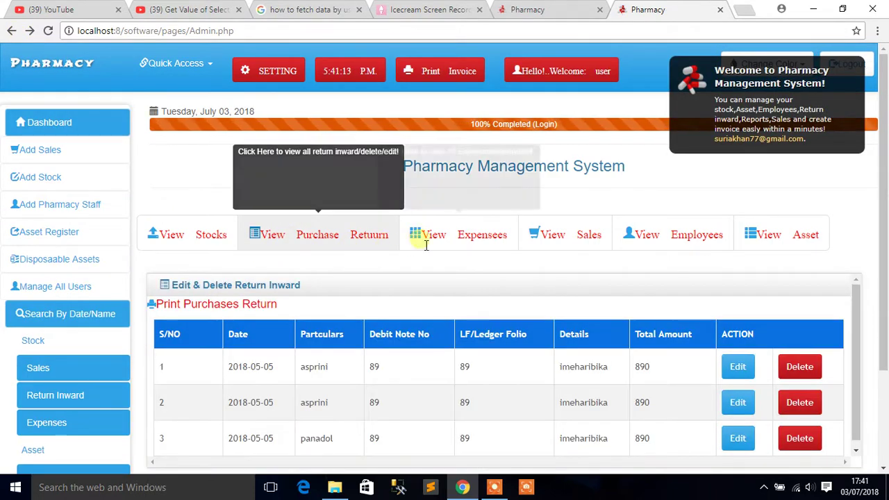
left_click(450, 235)
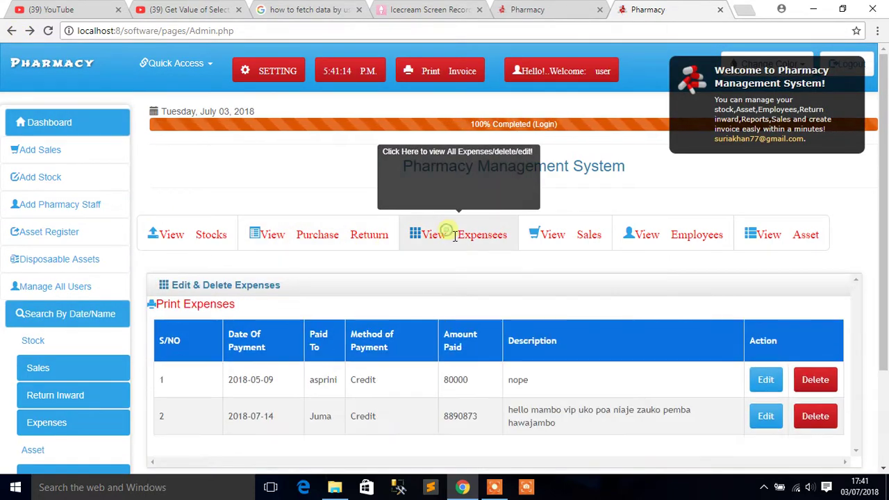
left_click(551, 235)
mouse_move(858, 300)
left_mouse_down()
mouse_move(859, 421)
mouse_move(856, 299)
left_mouse_up()
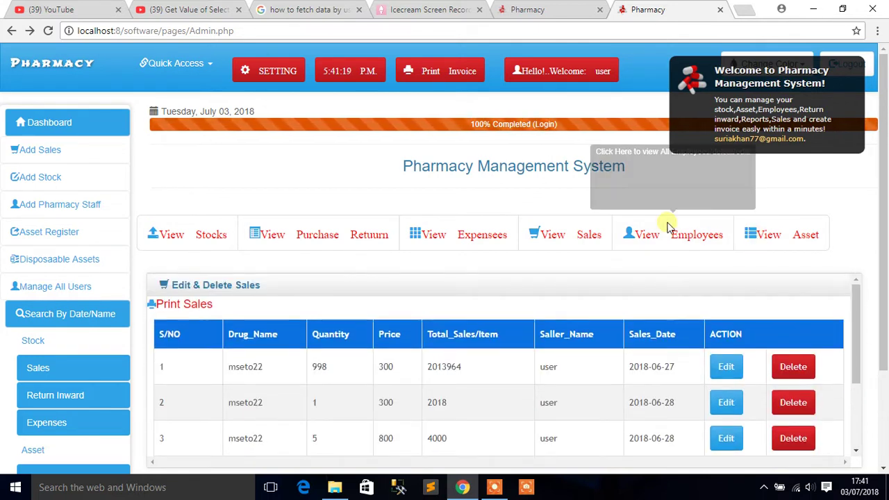
left_click(695, 237)
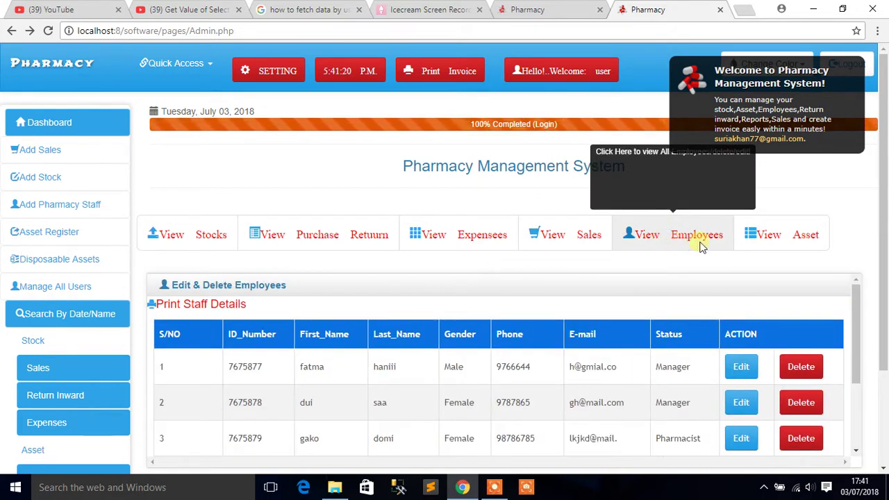
left_click(765, 237)
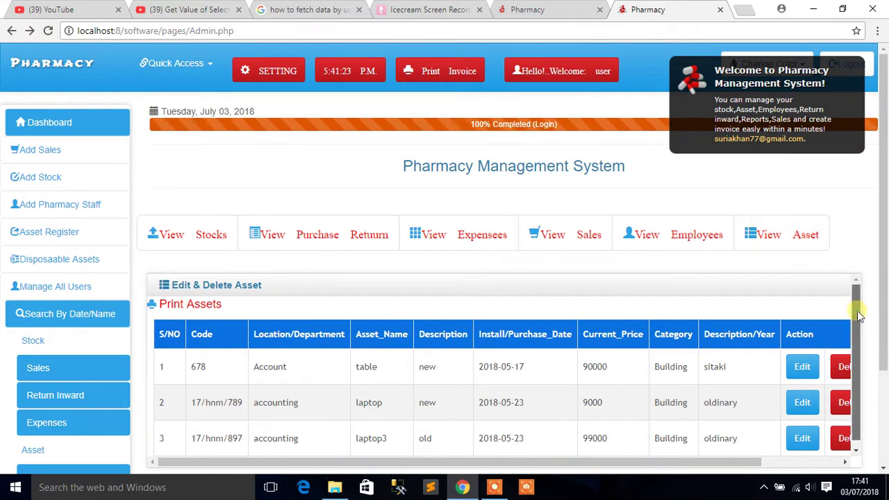
left_click_drag(858, 302, 874, 434)
left_click_drag(872, 335, 662, 122)
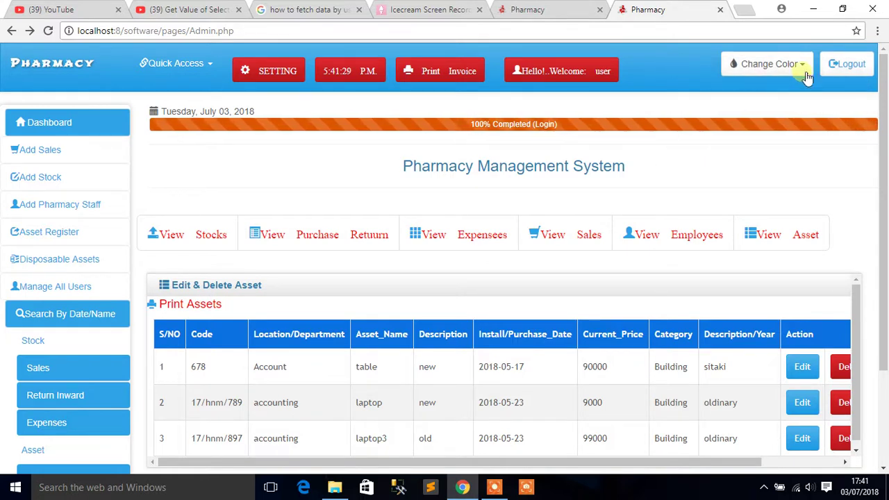
Log out of the pharmacy system and confirm ending the session.
left_click(847, 65)
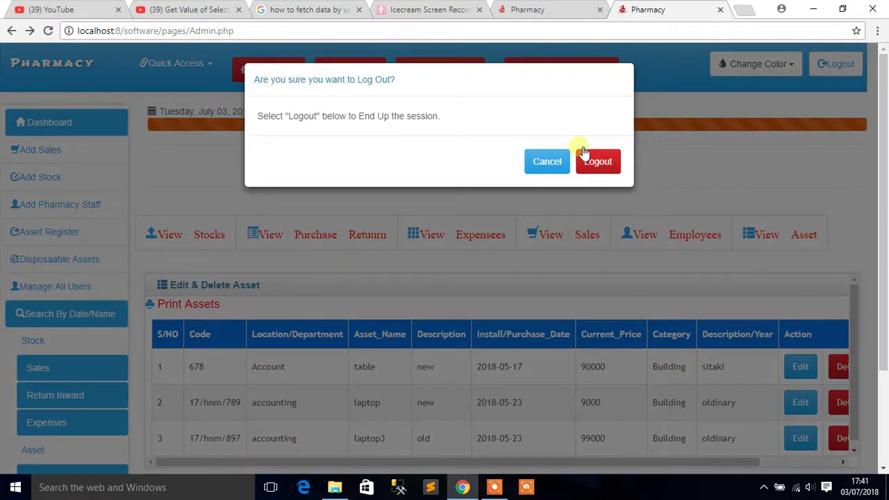
left_click(599, 165)
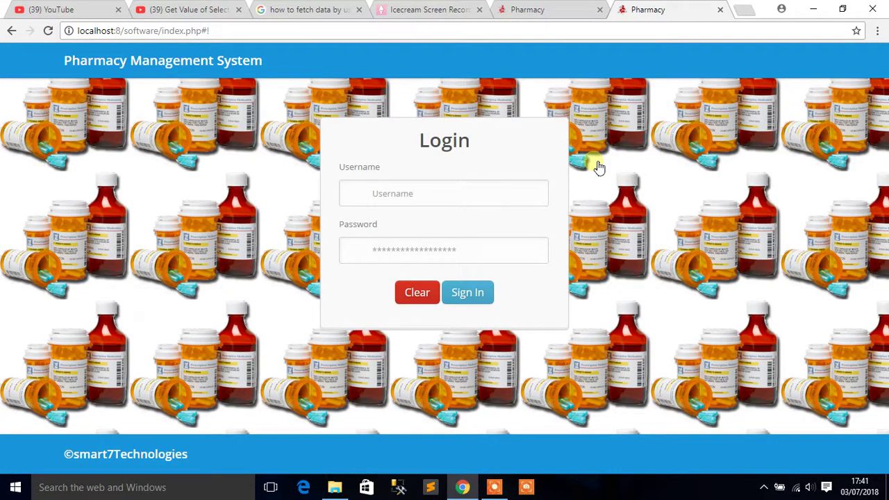